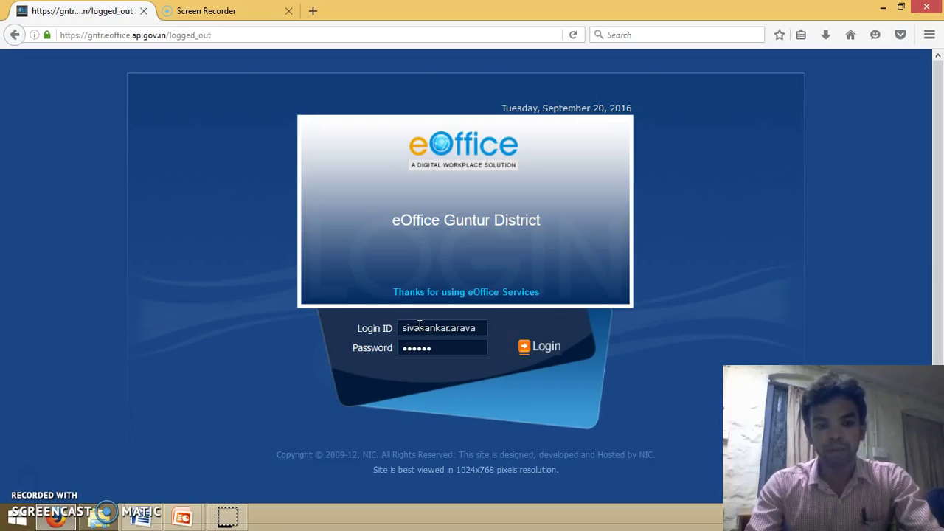
# - Log in to the eOffice Guntur District portal and open the File Management System
pyautogui.press('Return')
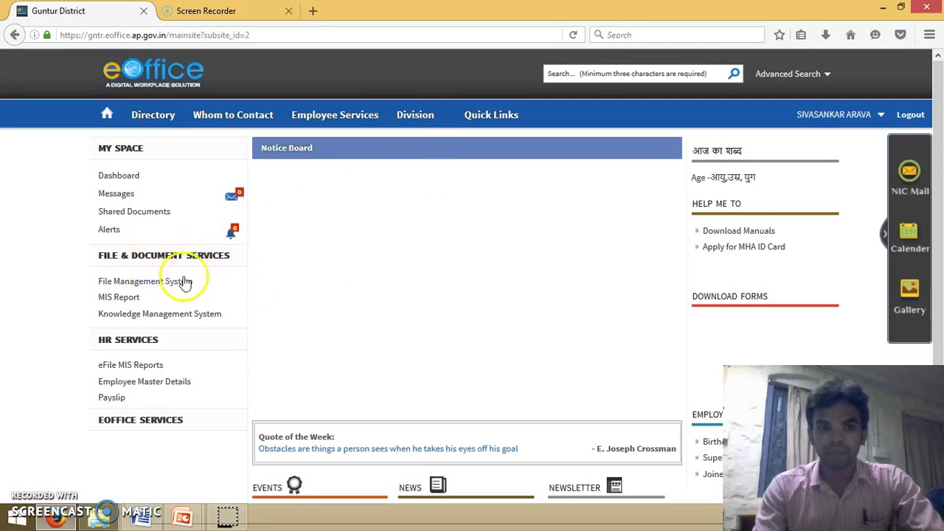
pyautogui.click(143, 285)
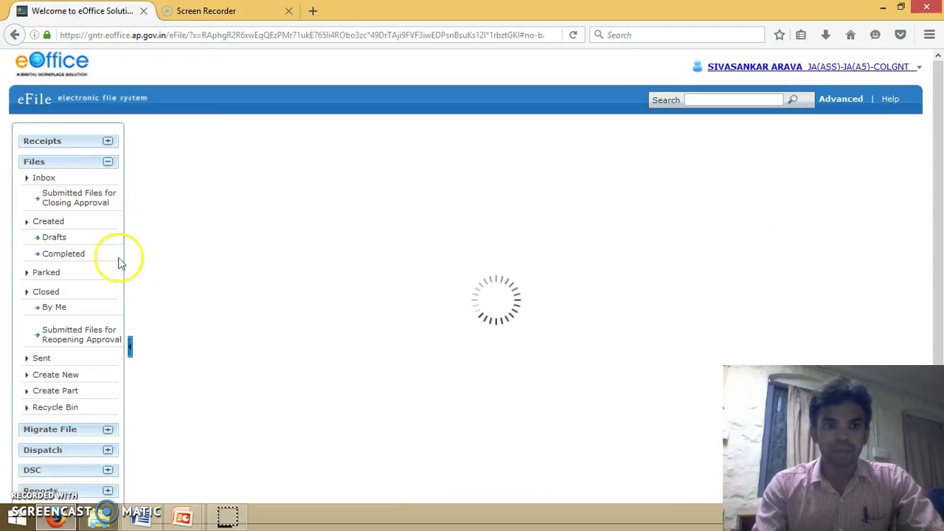
# - Collapse the Files section and open the DSC Registration page to view the registered signing certificate
pyautogui.click(108, 163)
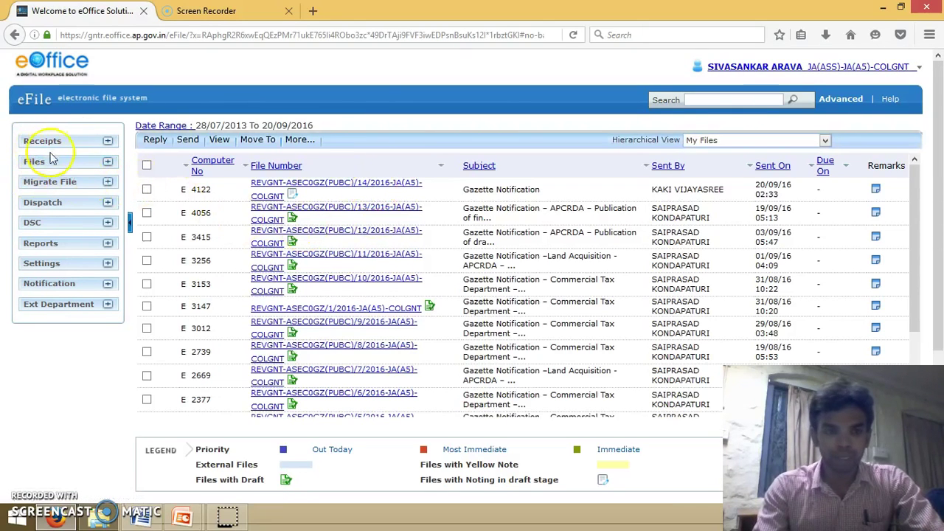
pyautogui.click(46, 223)
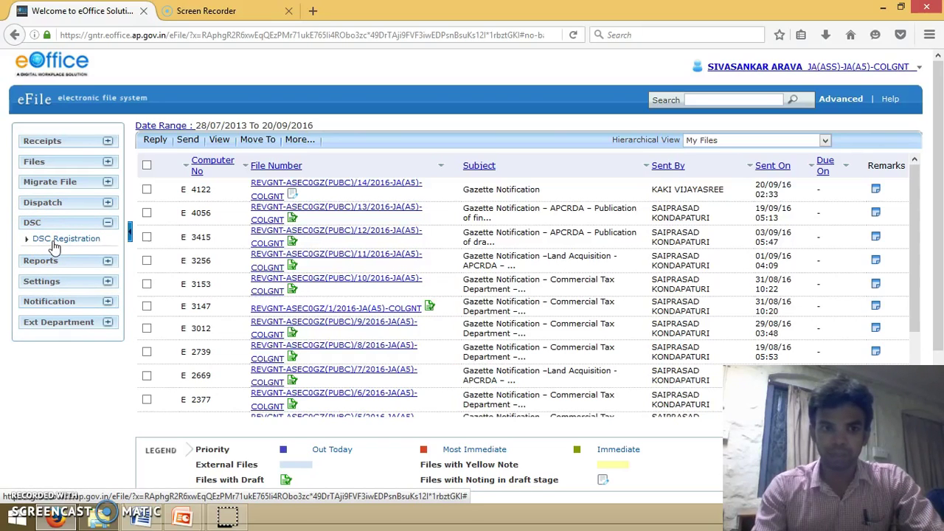
pyautogui.click(53, 243)
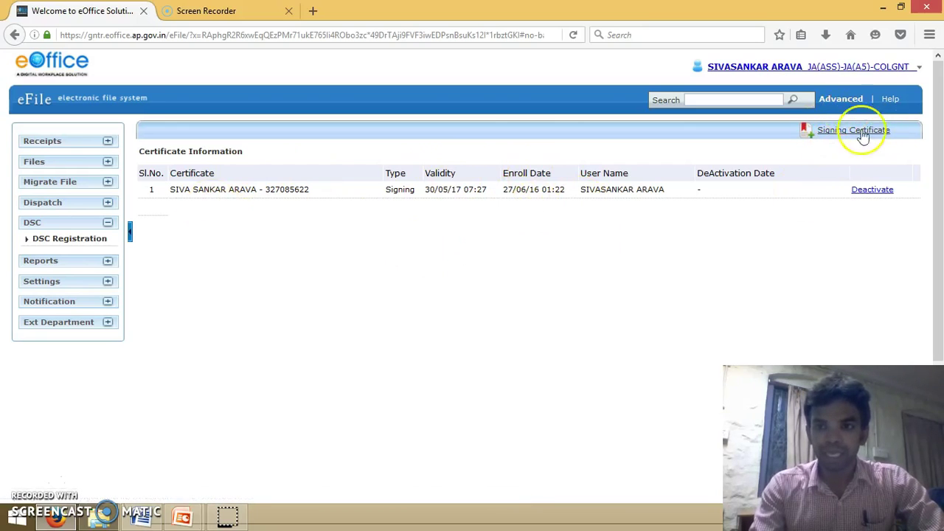
pyautogui.click(890, 99)
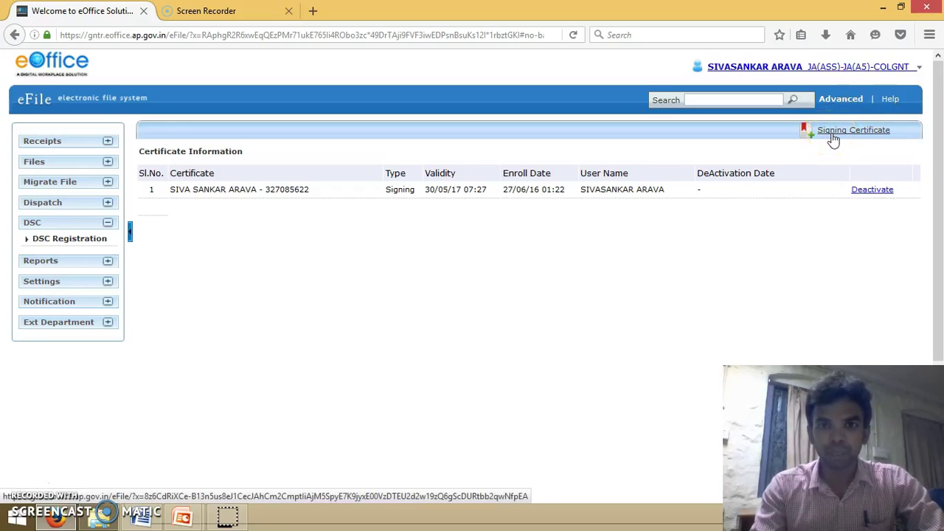
pyautogui.click(827, 156)
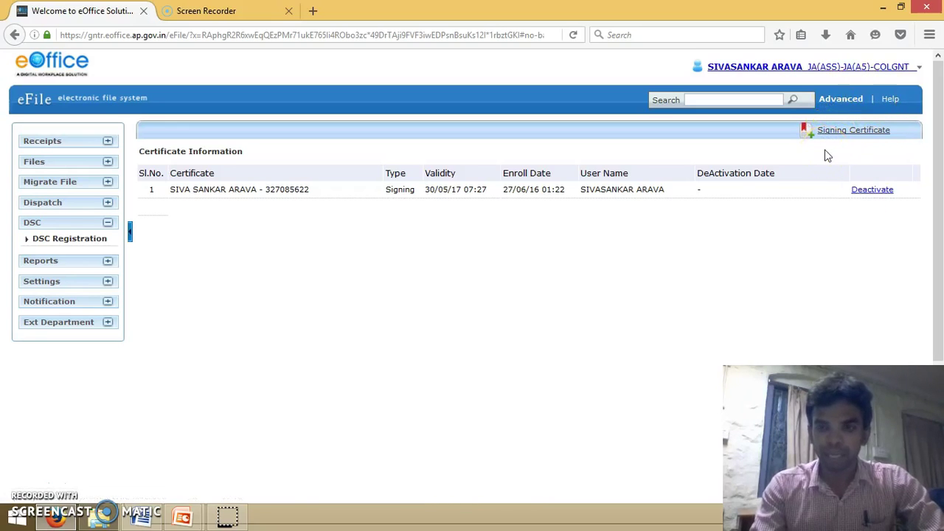
pyautogui.click(835, 143)
pyautogui.click(844, 139)
pyautogui.click(602, 320)
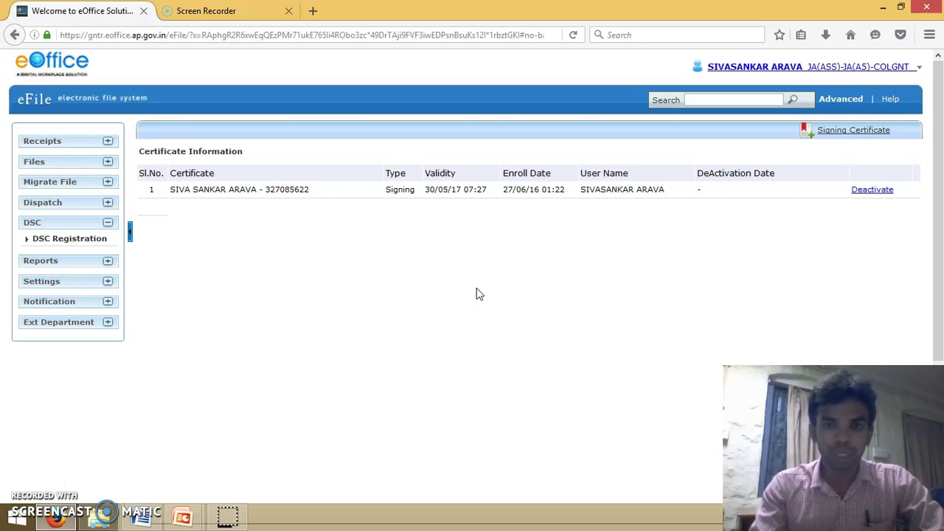
pyautogui.click(435, 288)
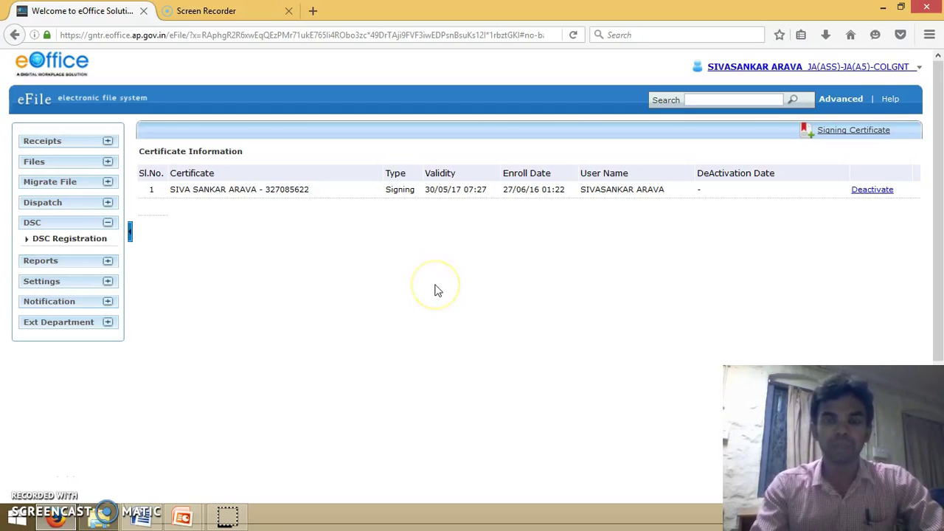
pyautogui.click(449, 270)
pyautogui.click(419, 264)
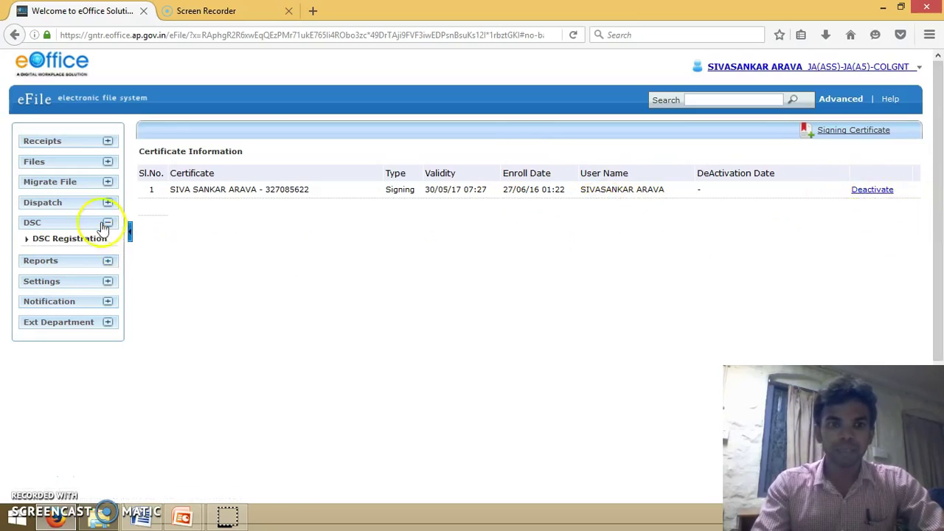
# - Open the Preferences page under Settings to examine the alert and DSC options, with the DSC and Settings sections collapsed
pyautogui.click(107, 226)
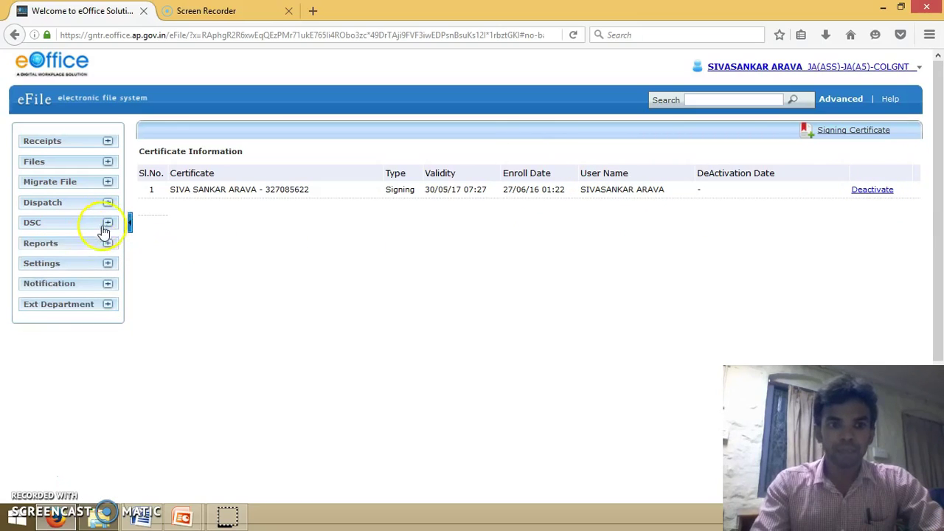
pyautogui.click(76, 270)
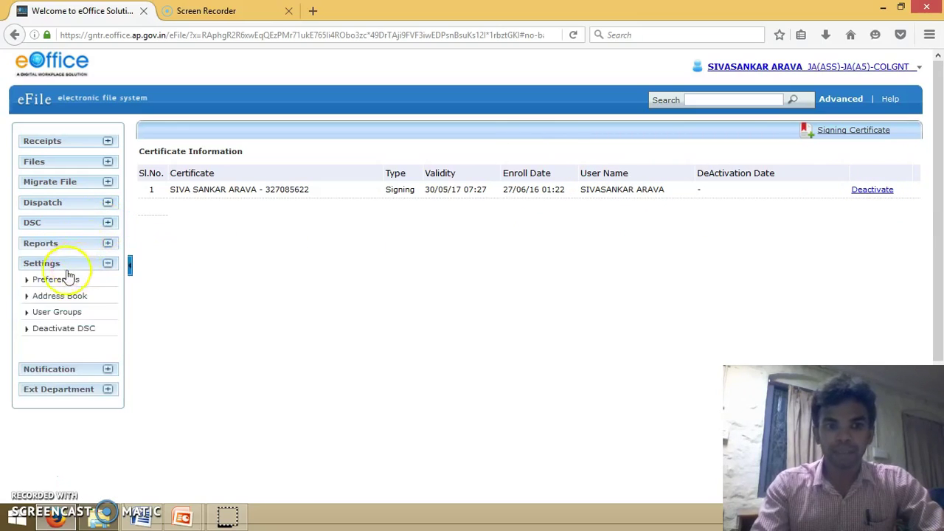
pyautogui.click(59, 279)
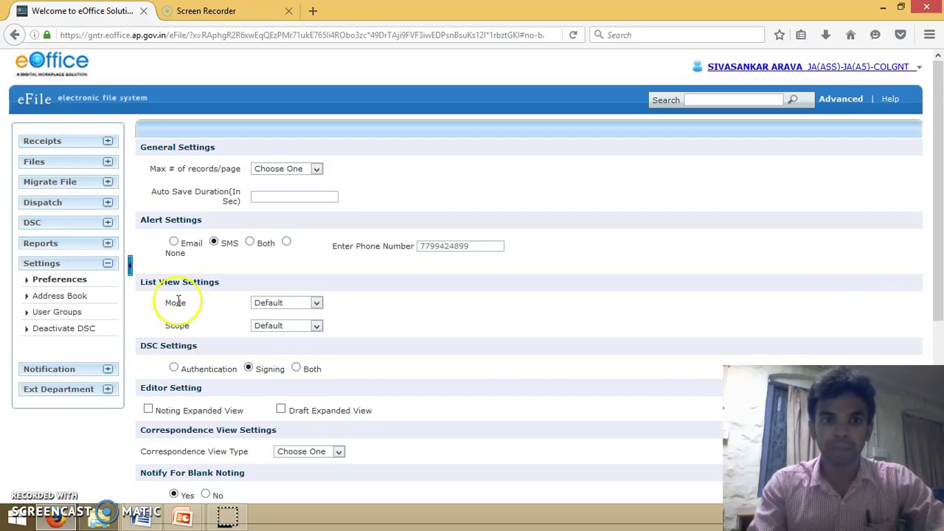
pyautogui.click(108, 265)
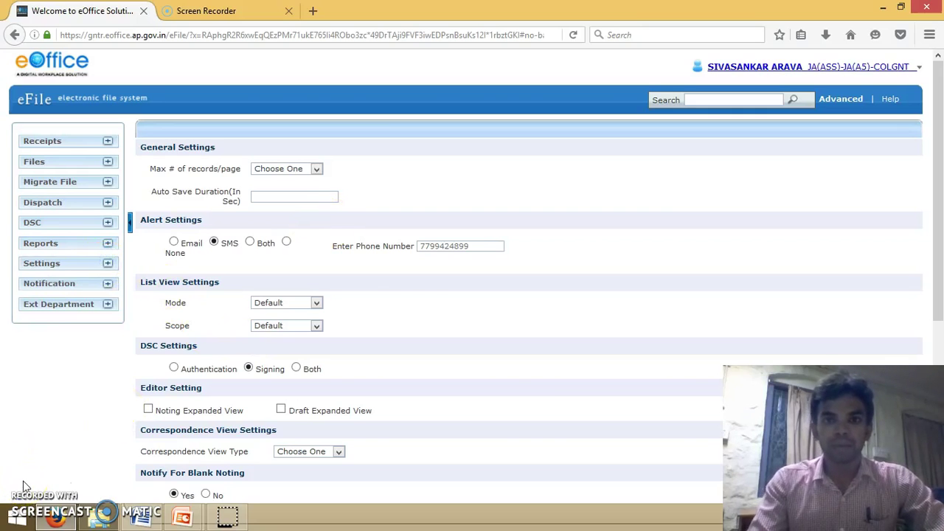
# - Switch to the PowerPoint slideshow and review the instructions on how to sign a file
pyautogui.hotkey('alt', 'Tab')
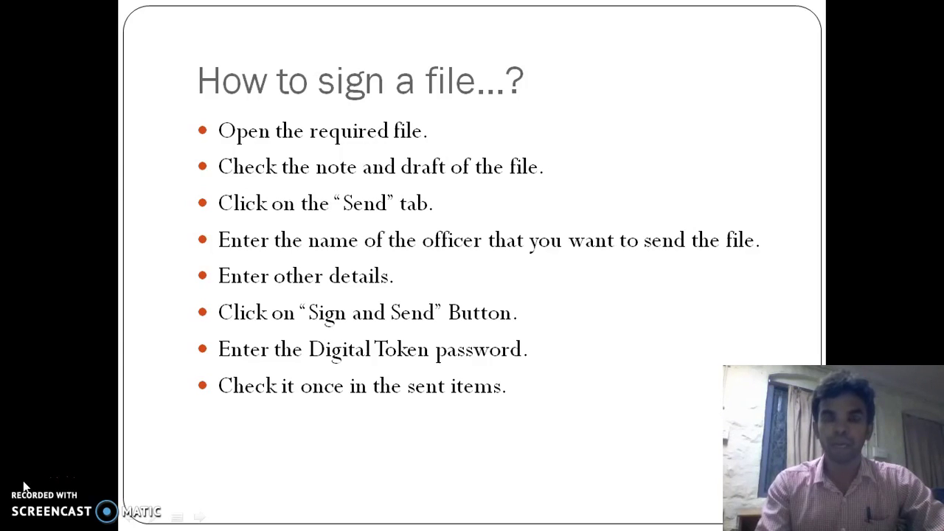
pyautogui.click(26, 487)
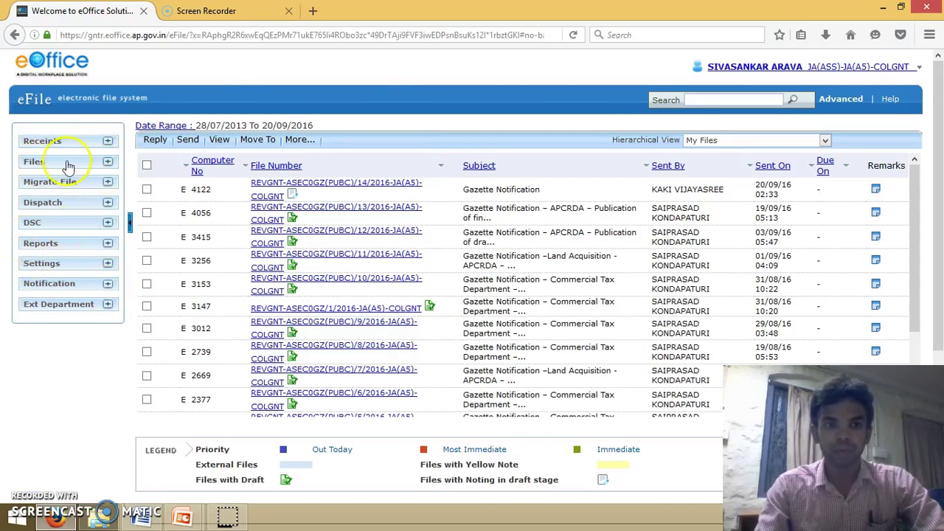
# - Open the file REVGNT-ASEC0GZ(PUBC)/15/2016-JA(A5)-COLGNT from the completed created files
pyautogui.click(67, 162)
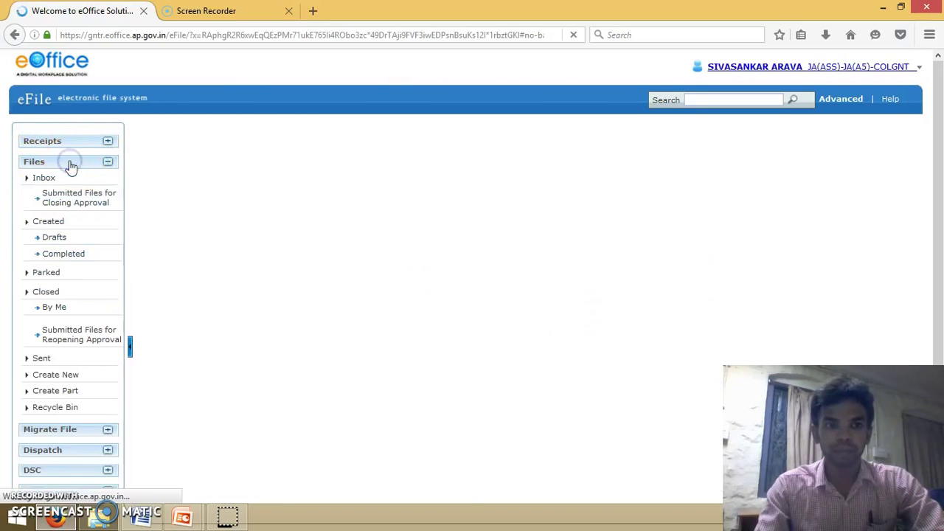
pyautogui.click(63, 254)
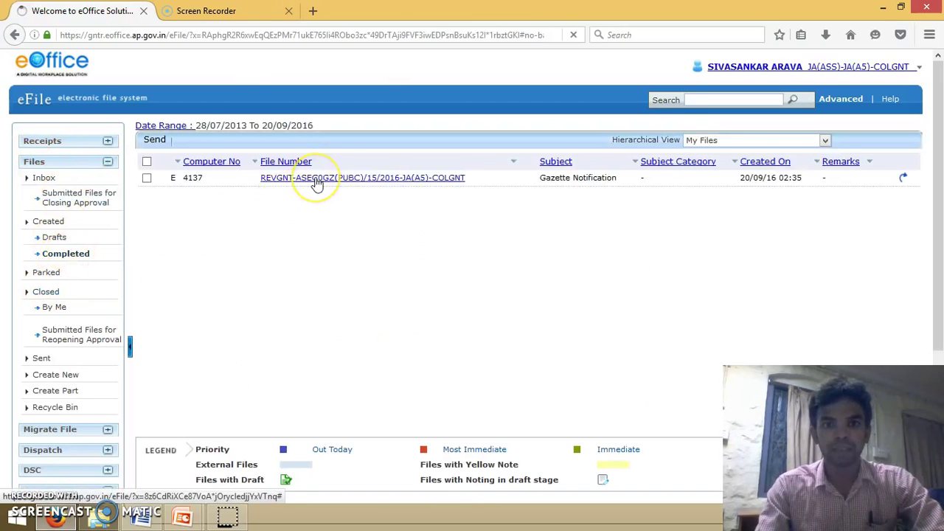
pyautogui.click(316, 179)
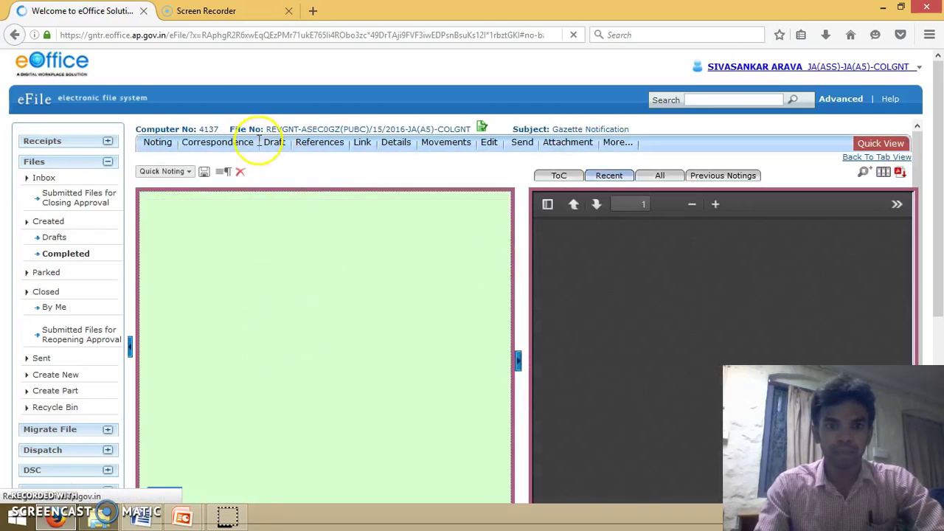
# - View the list of drafts attached to the opened Gazette Notification file
pyautogui.moveTo(274, 144)
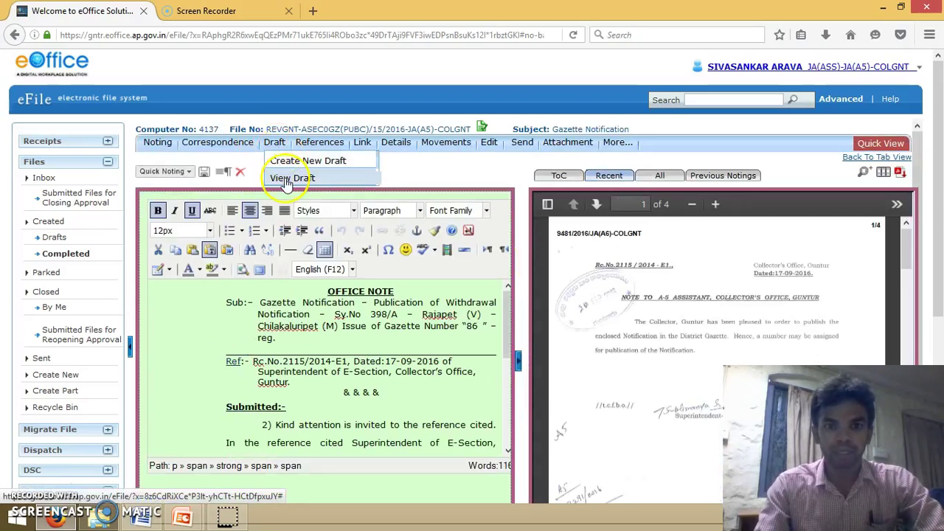
pyautogui.click(286, 180)
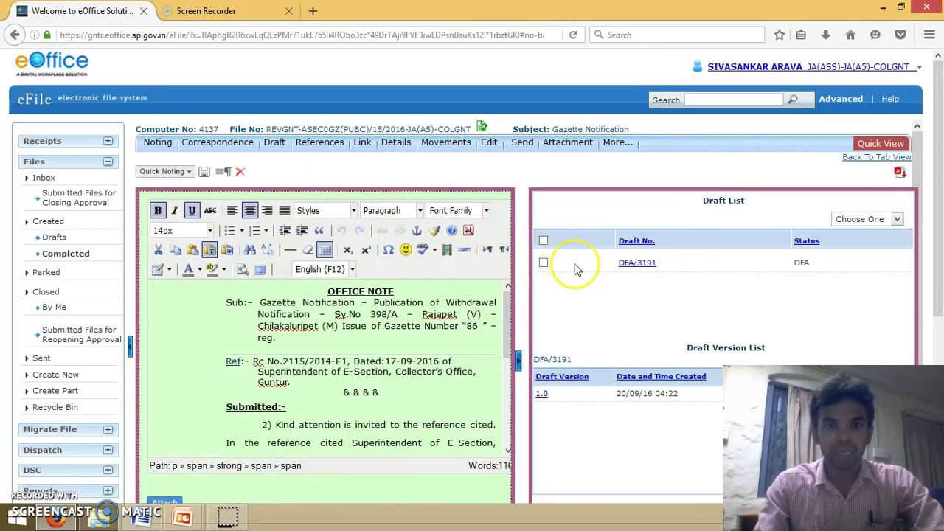
pyautogui.moveTo(577, 269); pyautogui.dragTo(536, 183)
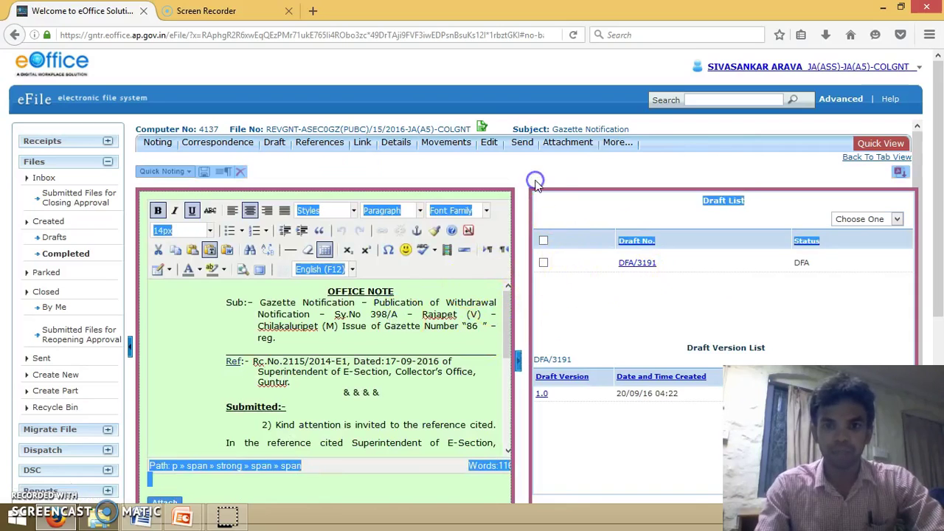
# - Open the Send form for the file and choose the Senior Assistant C6, Revenue officer as recipient
pyautogui.click(522, 143)
pyautogui.click(478, 174)
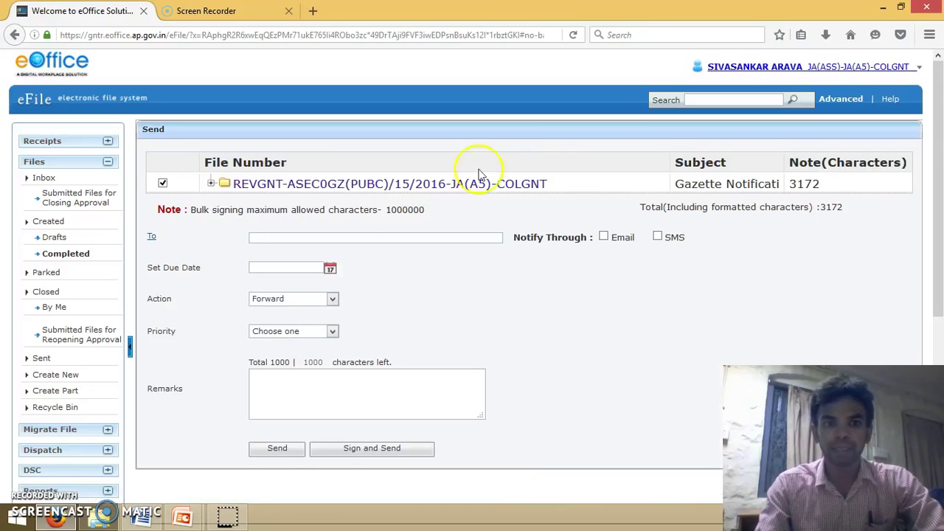
pyautogui.click(253, 240)
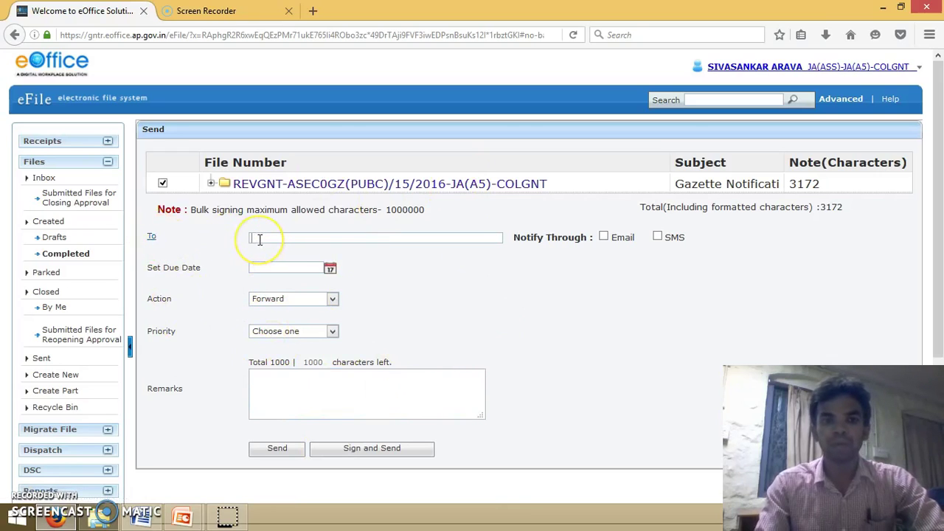
pyautogui.write('vij')
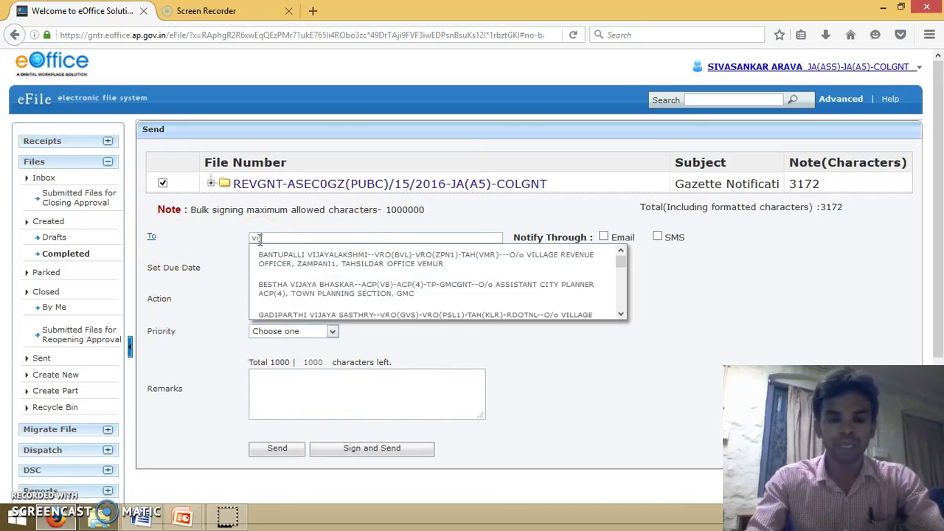
pyautogui.write('ayas')
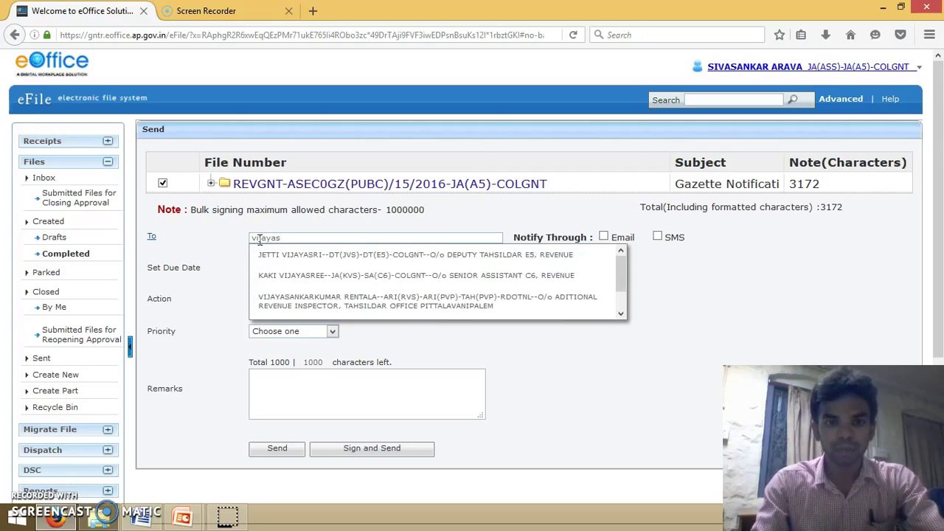
pyautogui.click(280, 275)
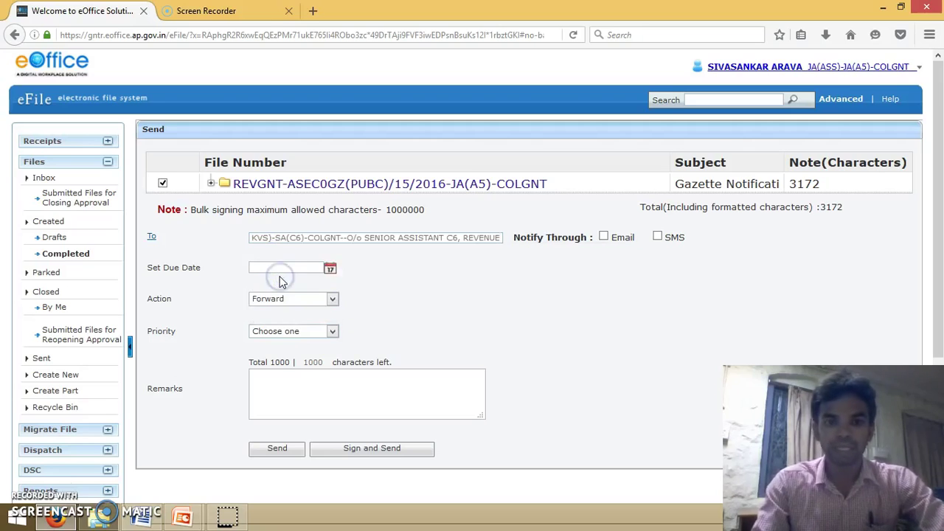